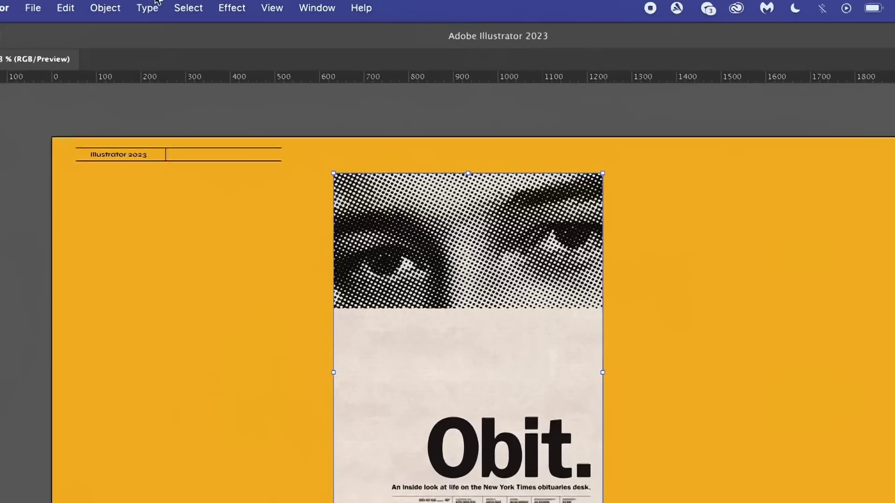
- Run Retype (Beta) on the scanned poster and get font matches for the word 'look'
left_click(154, 6)
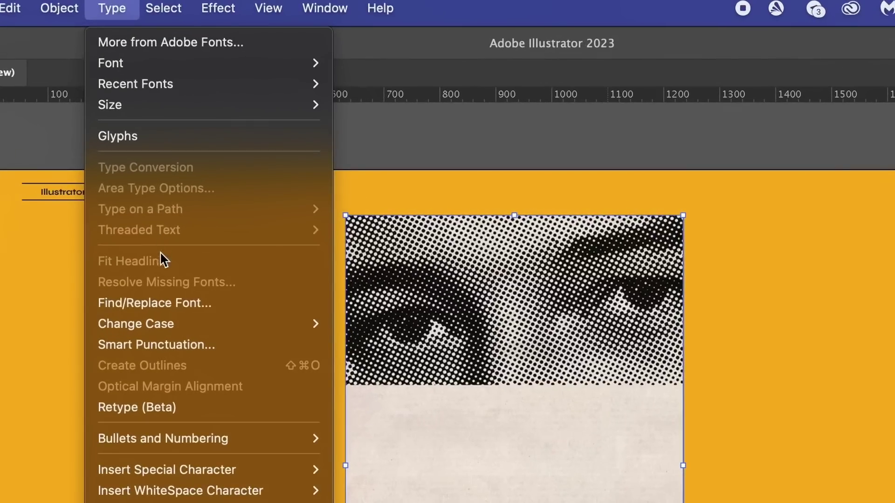
left_click(251, 409)
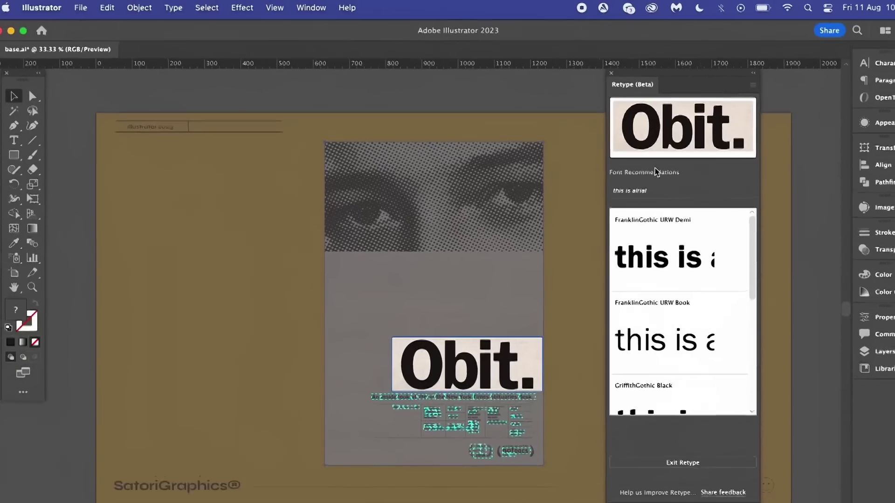
scroll(471, 308, "up", 3)
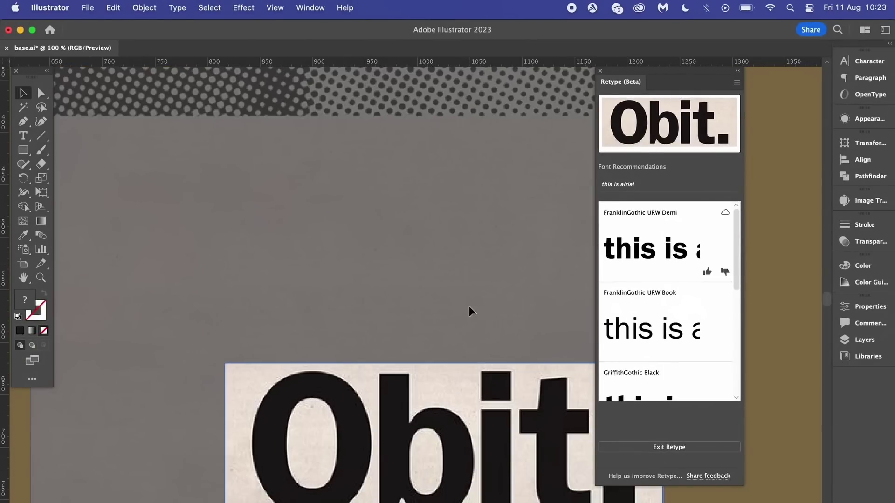
scroll(447, 196, "down", 3)
scroll(438, 201, "down", 3)
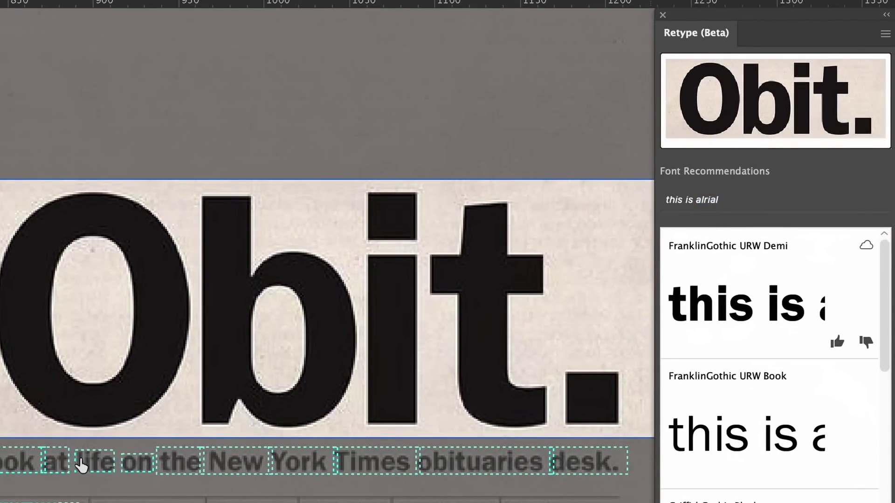
left_click(8, 466)
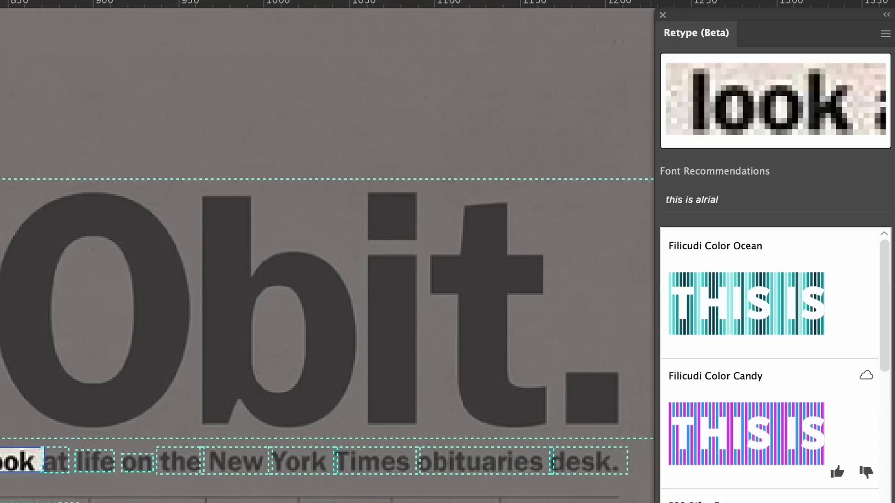
- Scroll the Retype recommendations, then get font matches for the word 'obituaries'
mouse_move(769, 419)
mouse_move(885, 310)
left_mouse_down()
mouse_move(885, 383)
mouse_move(883, 304)
left_mouse_up()
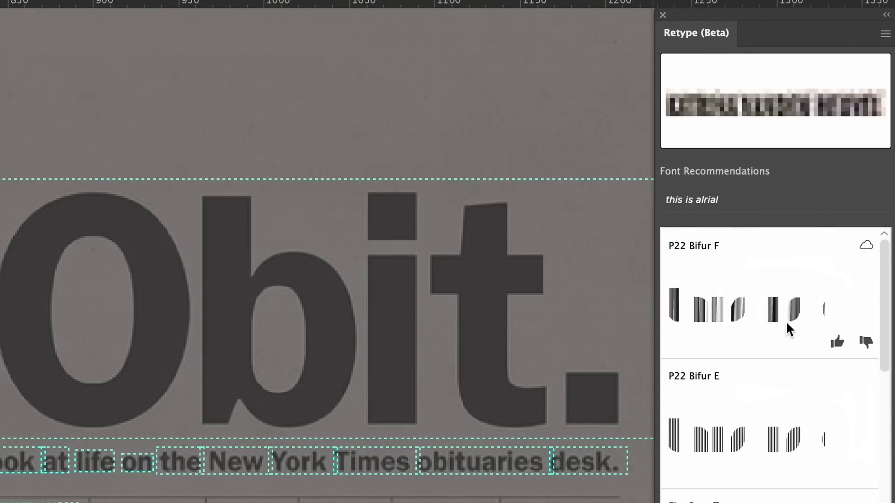
left_click(498, 463)
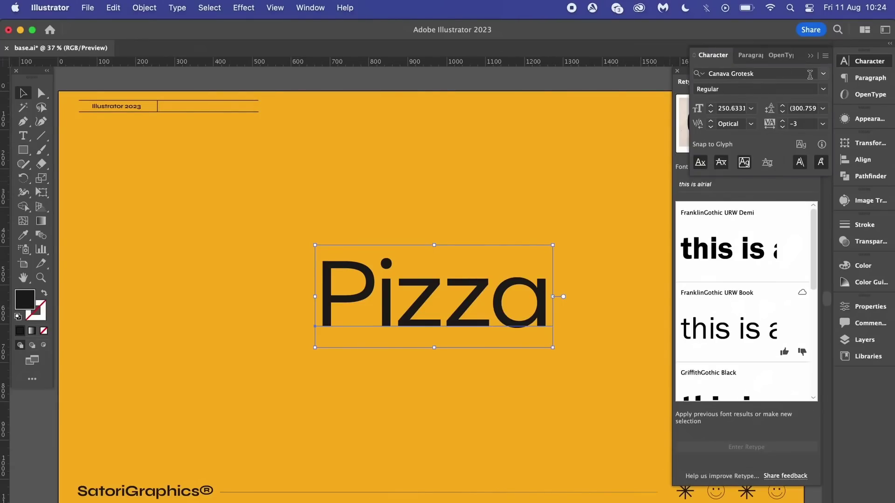
- Close the Character panel and convert the Pizza headline to outlines
left_click(811, 56)
right_click(415, 302)
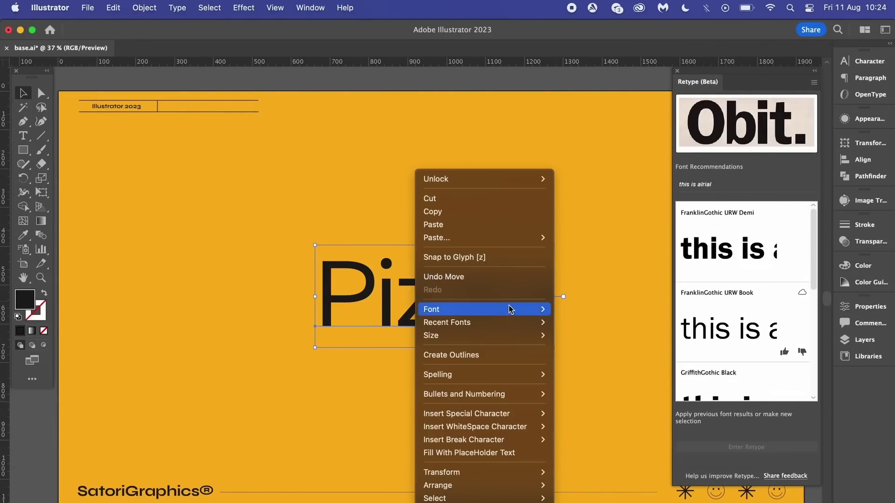
left_click(509, 362)
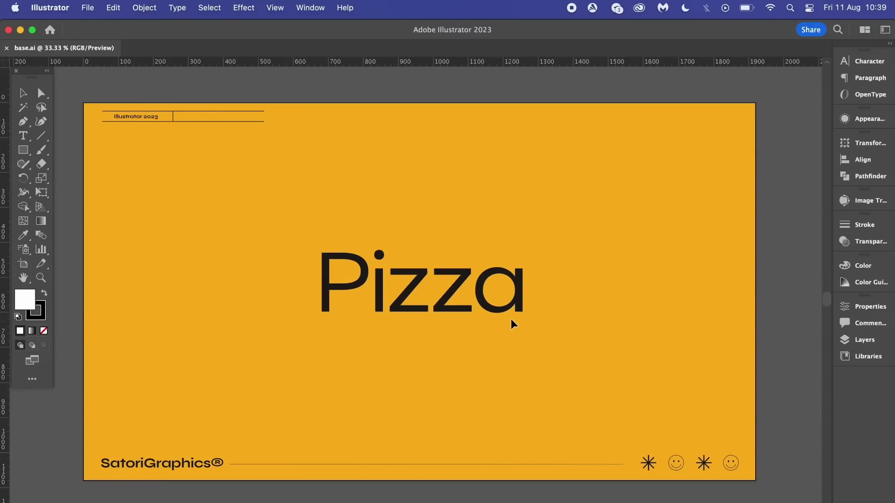
- Shift the outlined Pizza lettering right and up, then settle it slightly lower
left_click_drag(512, 316, 518, 310)
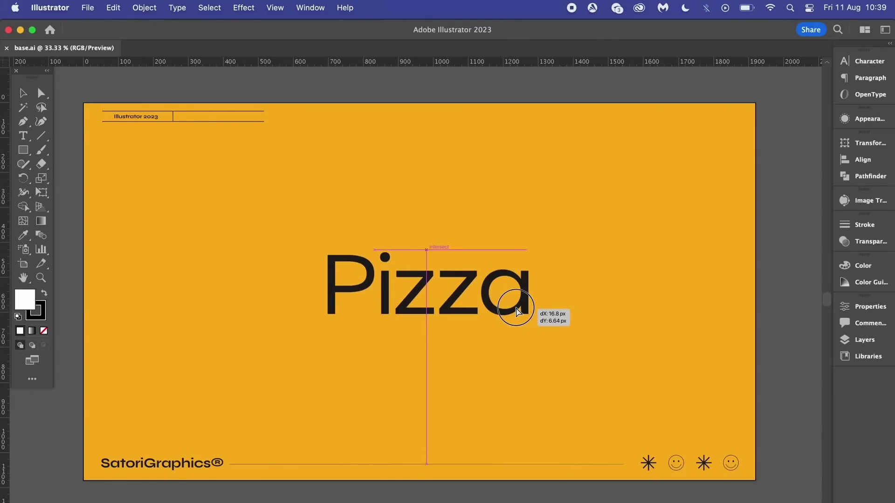
left_click_drag(519, 310, 519, 316)
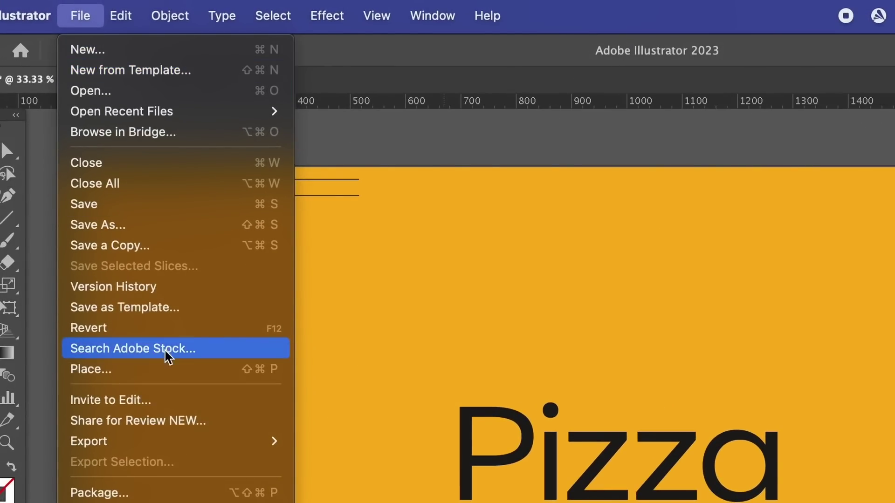
- Share the document for review with a commentable link named 'base'
left_click(223, 424)
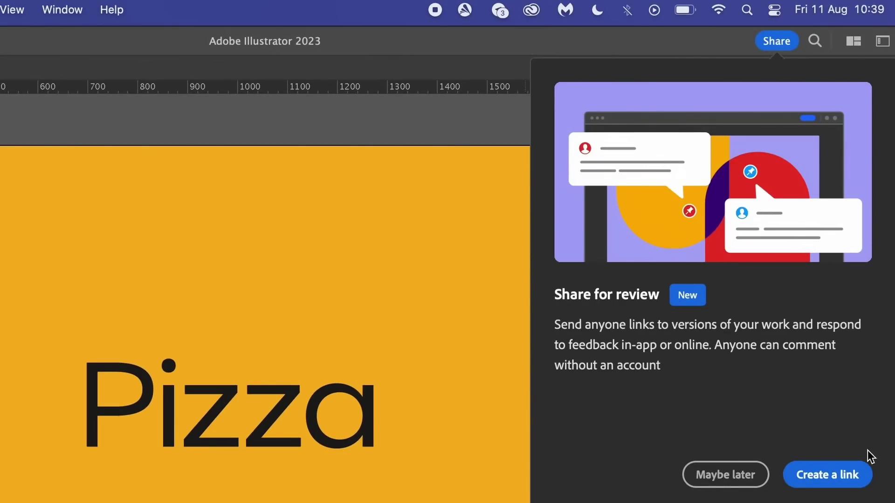
left_click(845, 466)
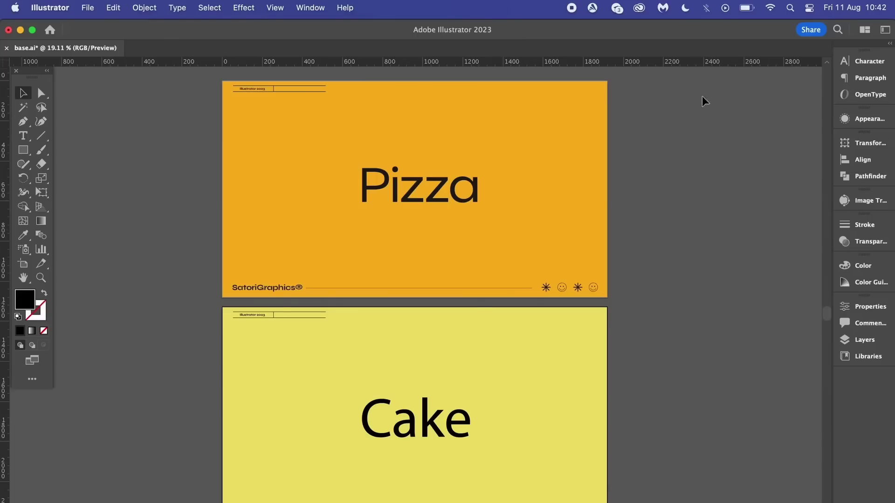
- Show the Share for review panel with its artboard range options
left_click(814, 32)
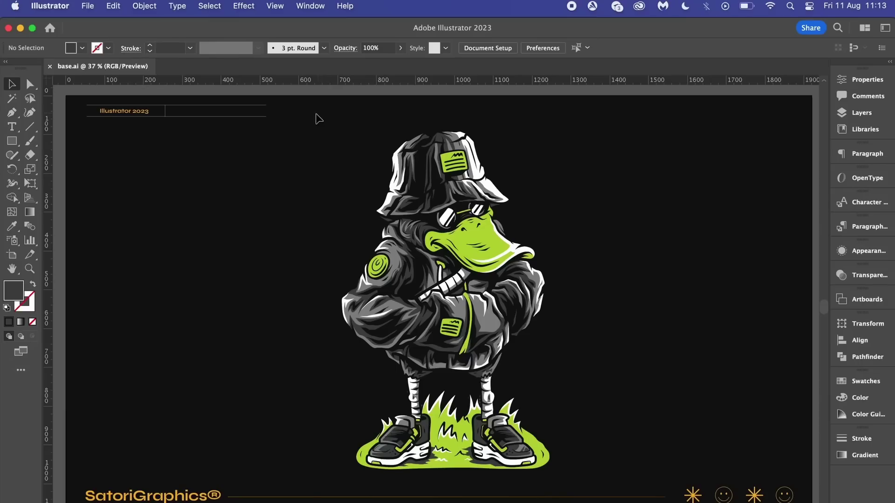
- Marquee-select the whole duck, hide its edges, and bring up the Edit menu
left_click_drag(364, 177, 650, 479)
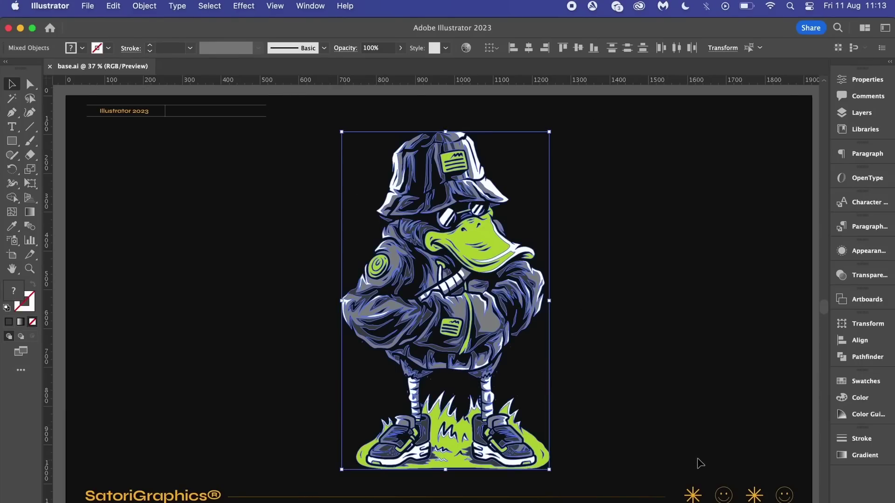
key("ctrl+h")
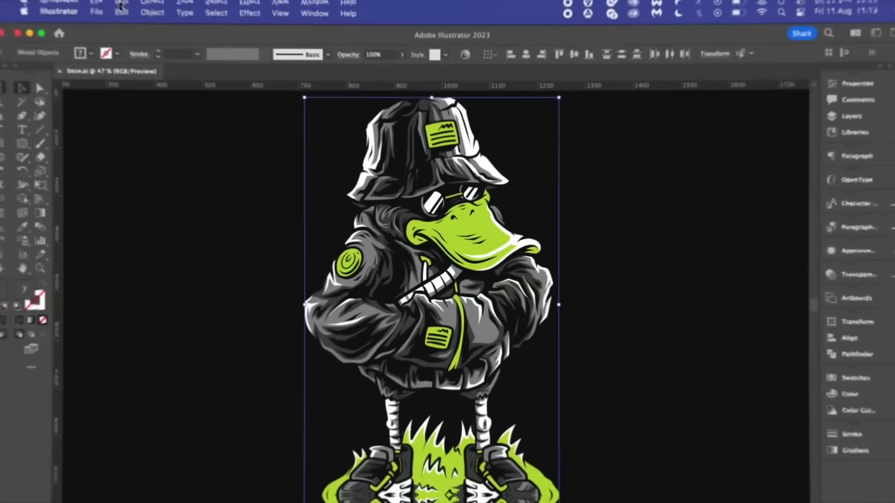
left_click(120, 9)
mouse_move(188, 242)
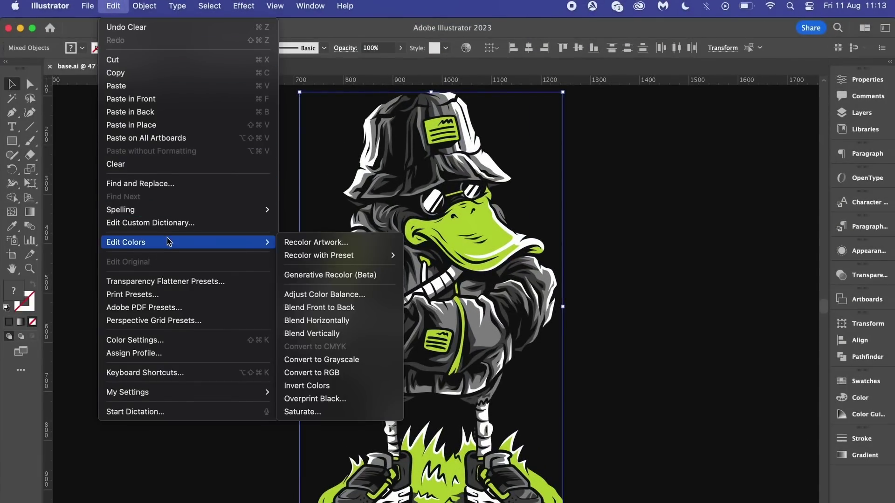
- Generate Generative Recolor palettes from a 'warm colours that are muted' prompt
left_click(378, 277)
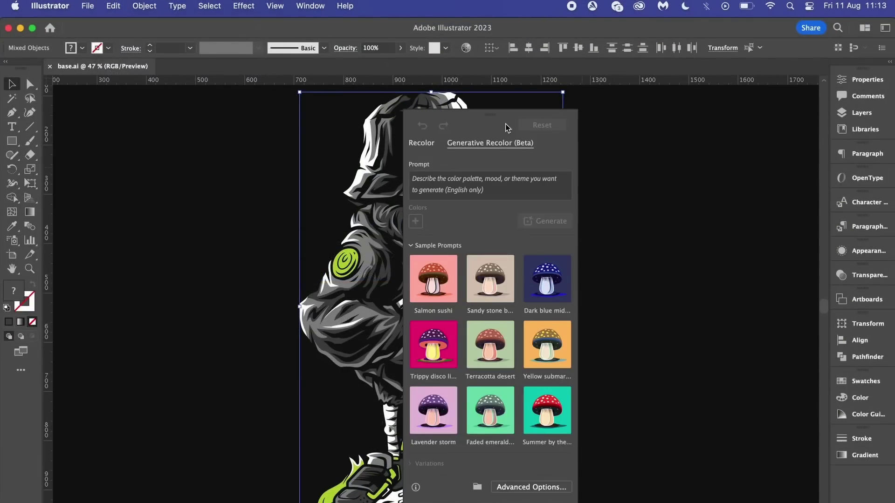
left_click_drag(490, 120, 680, 119)
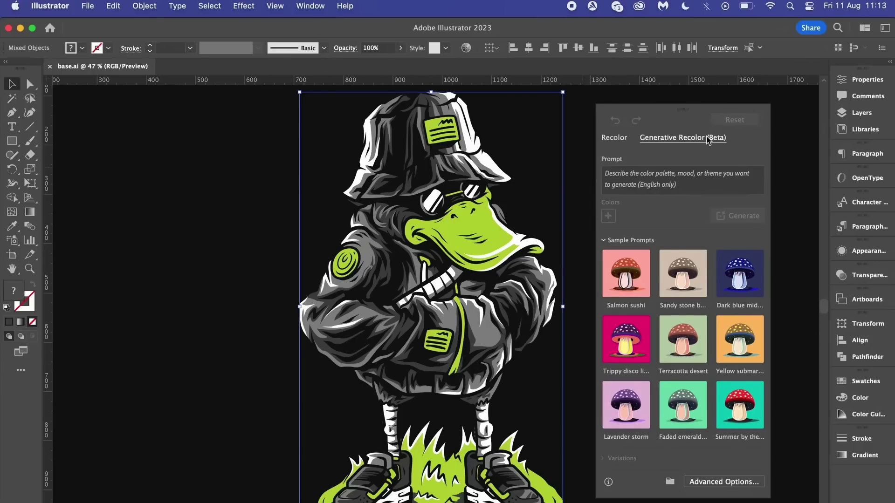
left_click(646, 177)
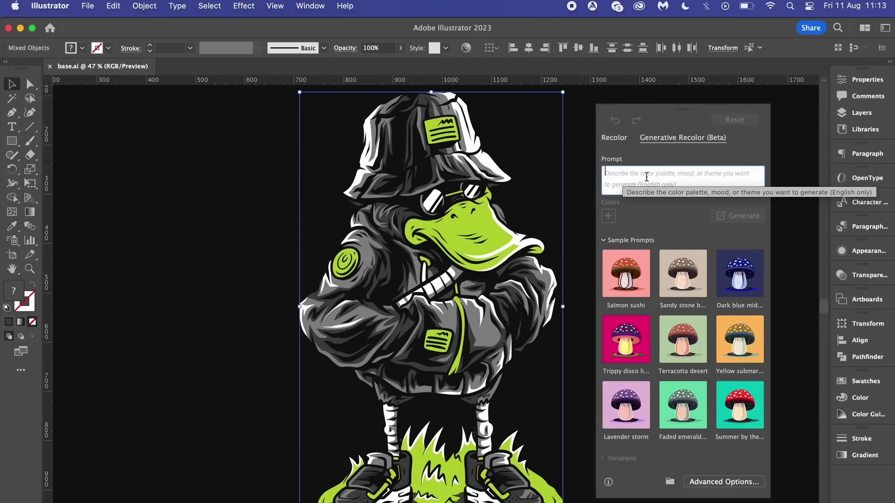
type("warm colours that are muted")
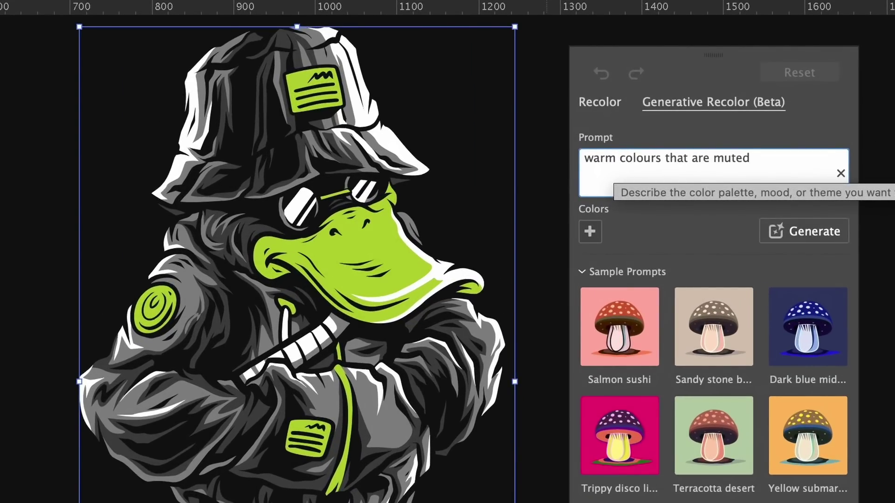
key("Return")
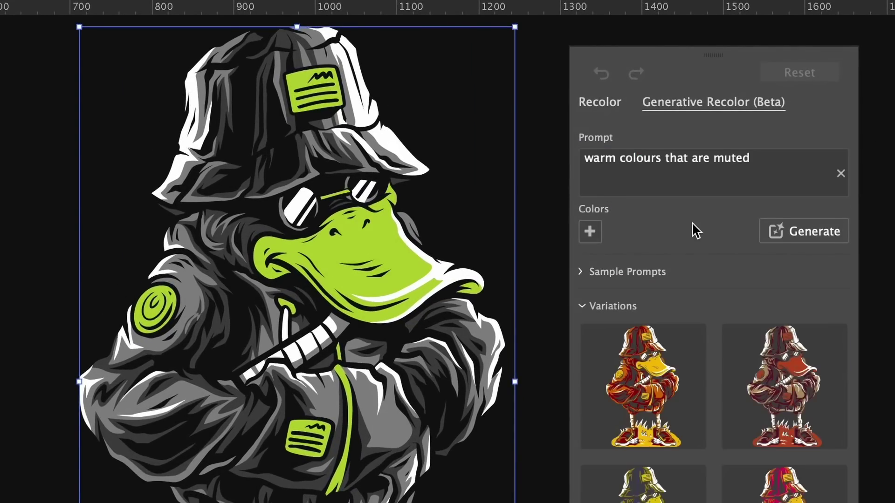
- Try the generated variations on the duck and settle on the maroon and beige one
left_click(654, 366)
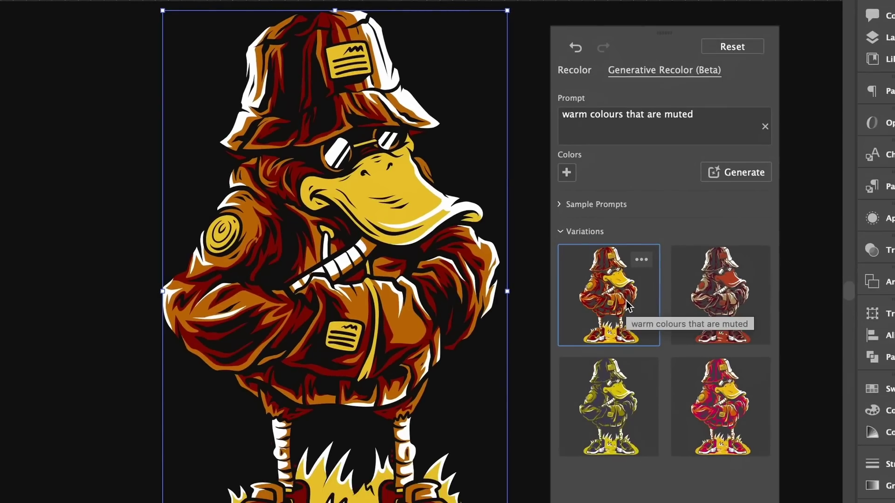
left_click(715, 295)
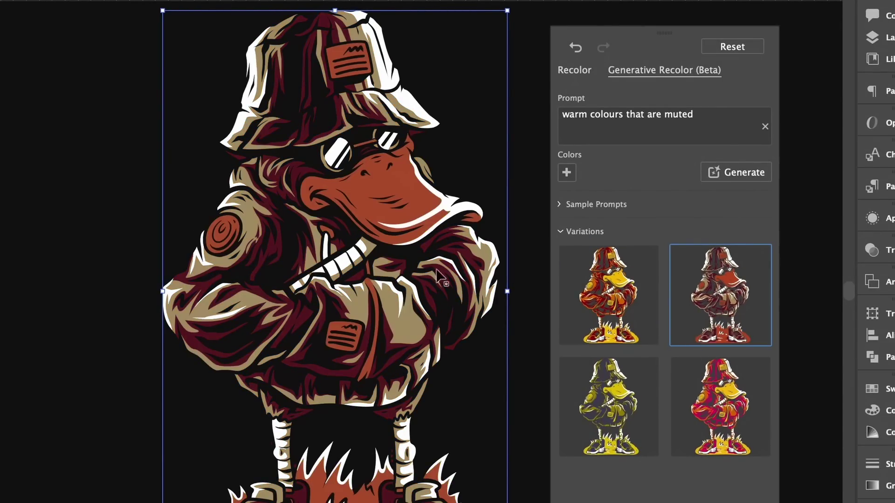
left_click(620, 396)
left_click(744, 422)
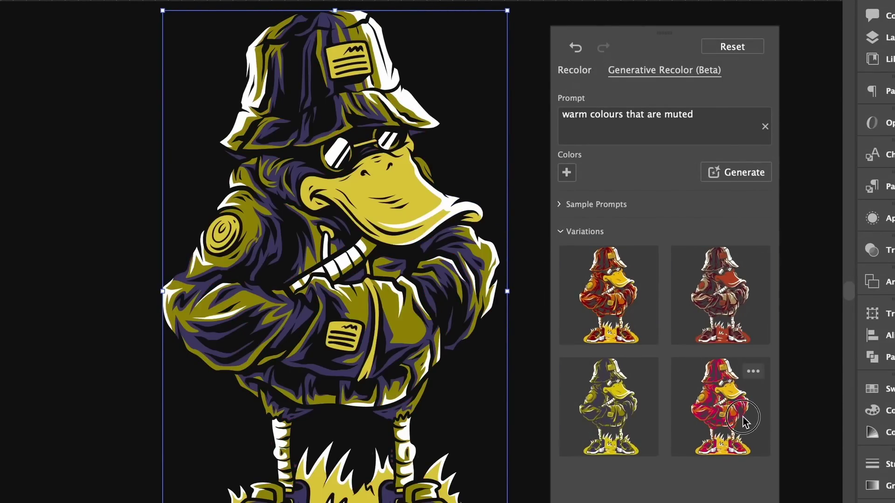
left_click(703, 316)
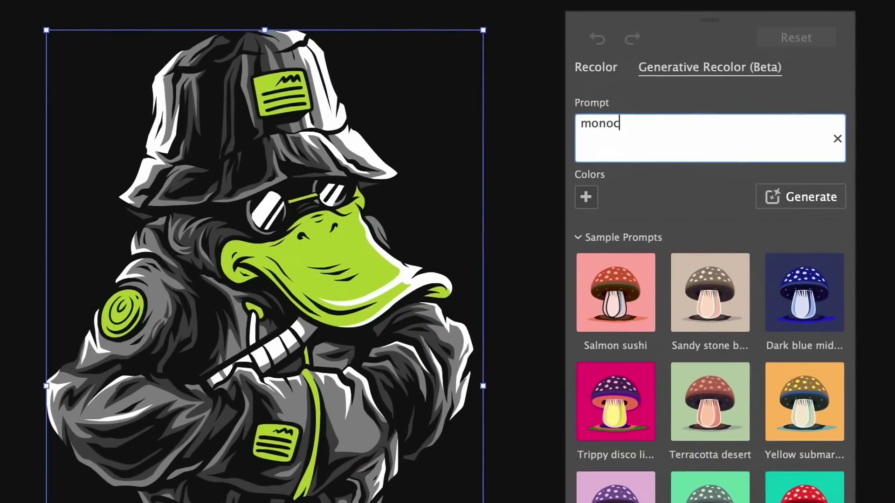
- Generate 'monochrome' variations and apply the second, darker navy and pale-blue scheme
type("hrome blue")
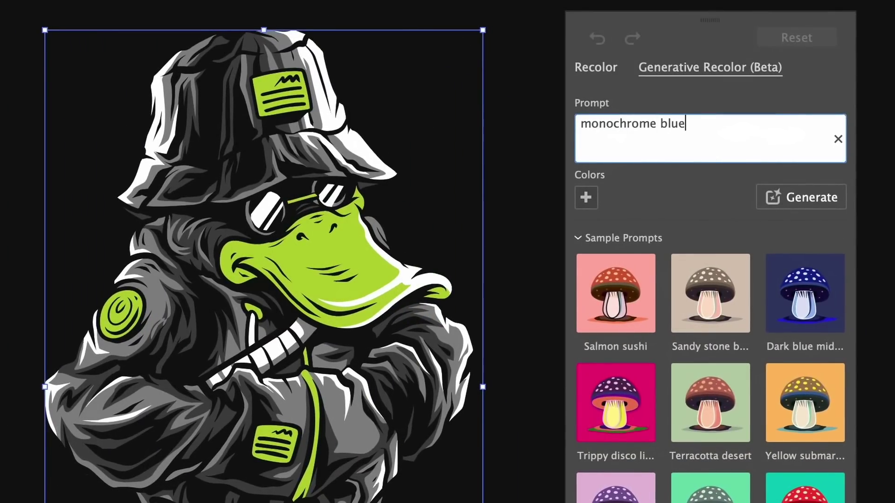
key("Return")
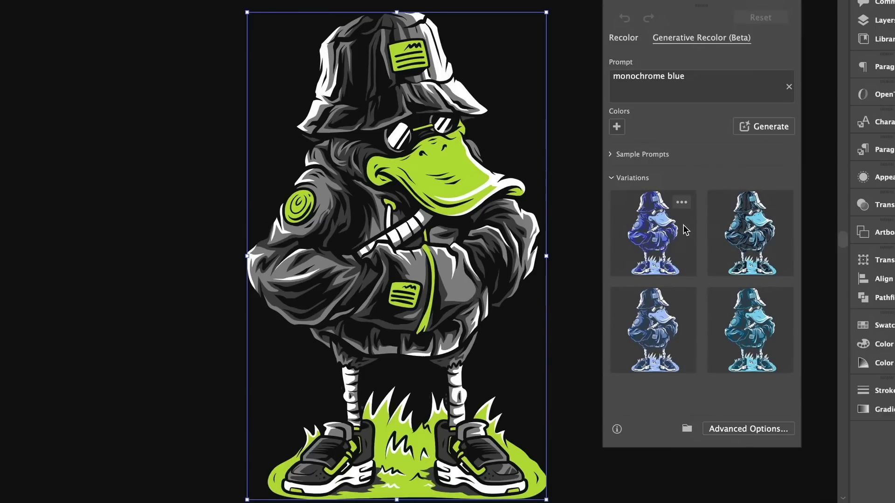
left_click(681, 228)
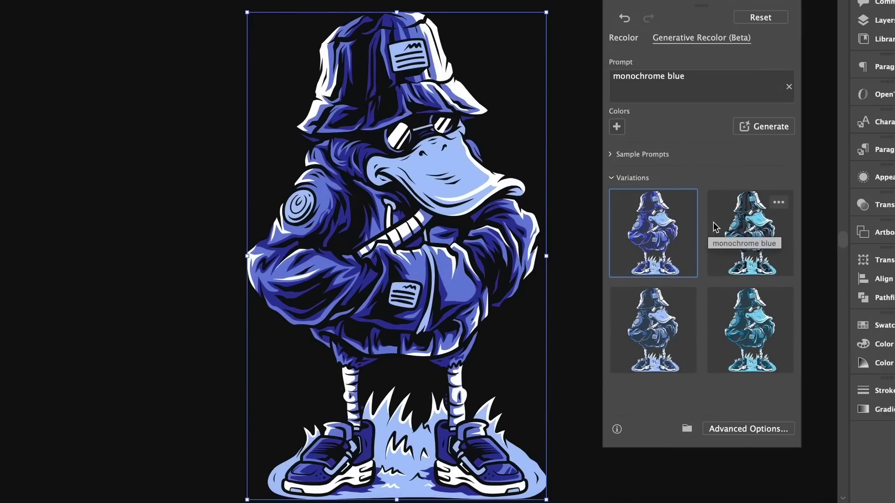
left_click(738, 223)
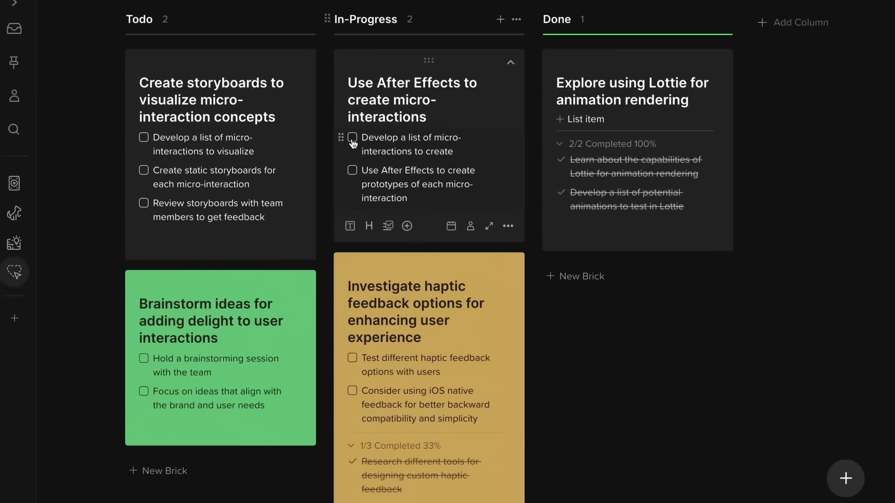
- Tick both After Effects checklist items and move the card into Done
left_click(352, 138)
left_click(352, 138)
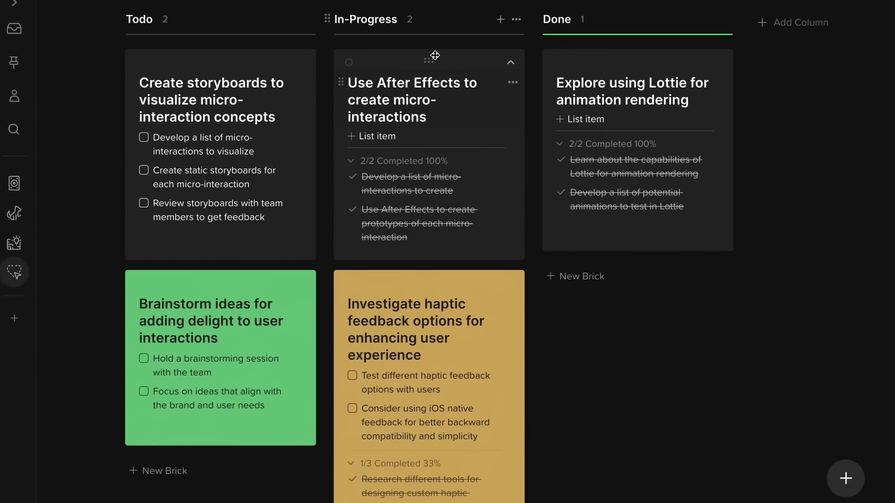
left_click_drag(437, 54, 651, 48)
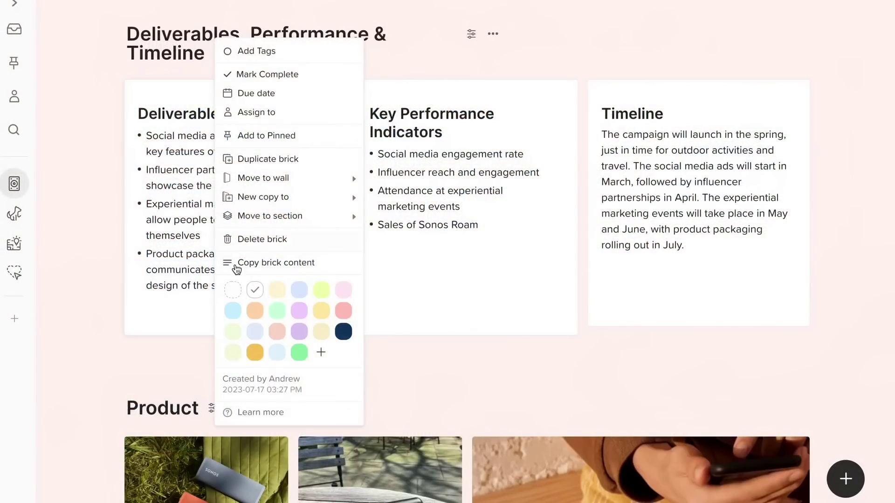
- Tint the Deliverables card light green and the Key Performance Indicators card light blue
left_click(236, 332)
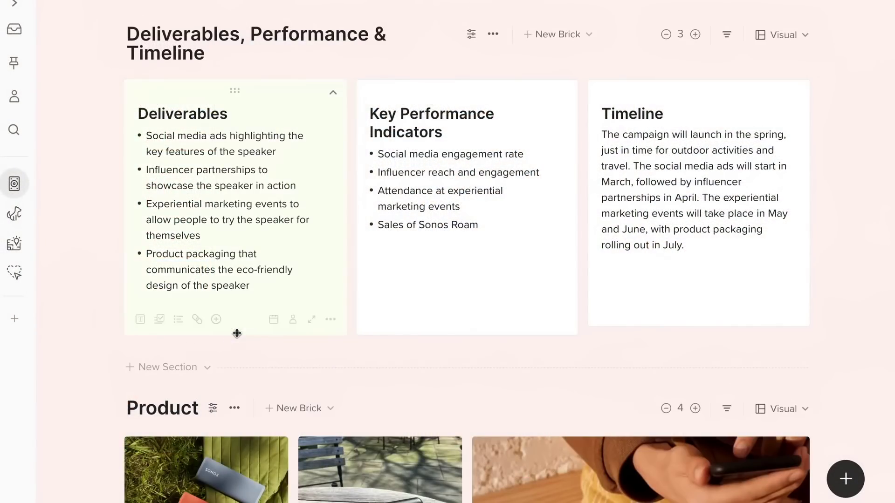
right_click(436, 217)
left_click(483, 370)
right_click(658, 228)
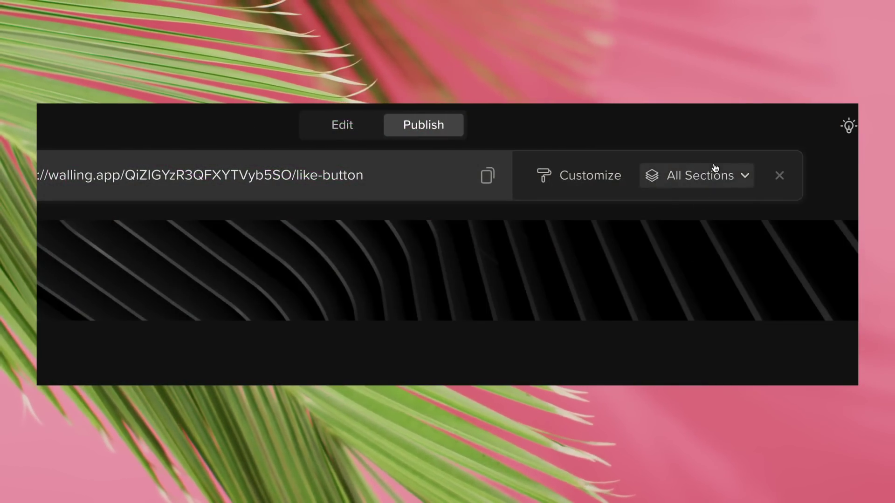
- Unshare the Project Tasks, professional development and recognition and rewards task sections from the published page
left_click(715, 168)
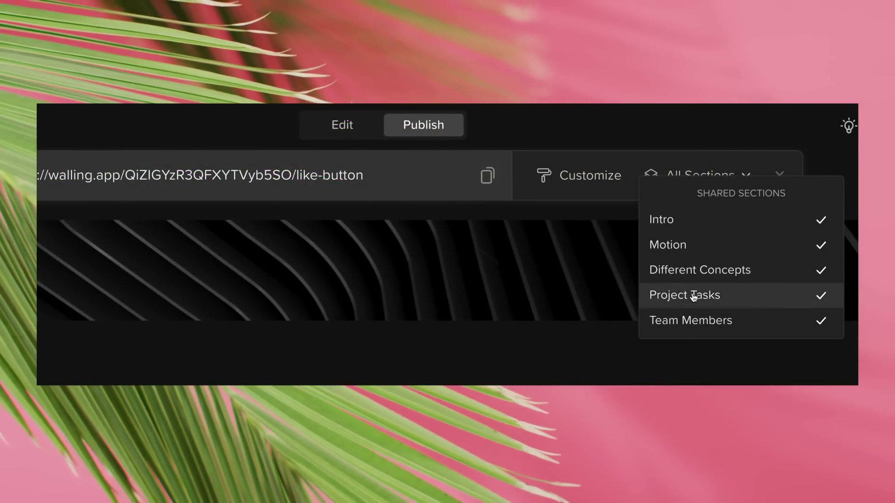
left_click(694, 296)
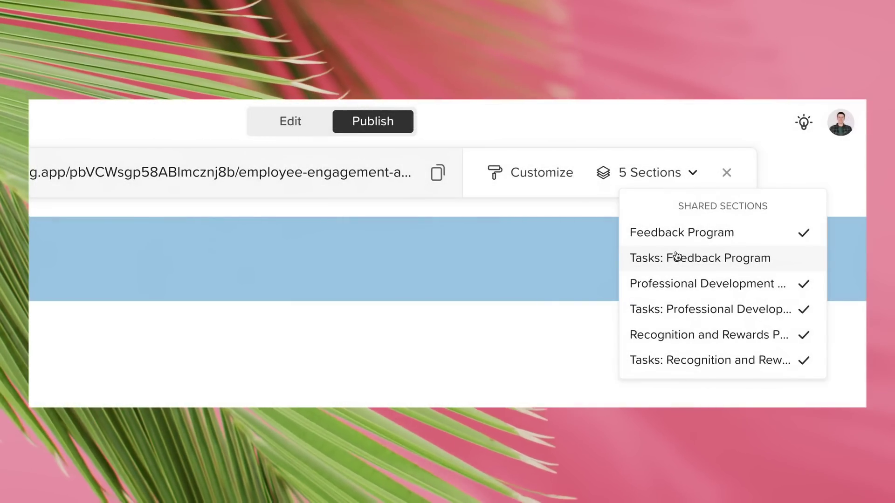
left_click(641, 317)
left_click(640, 364)
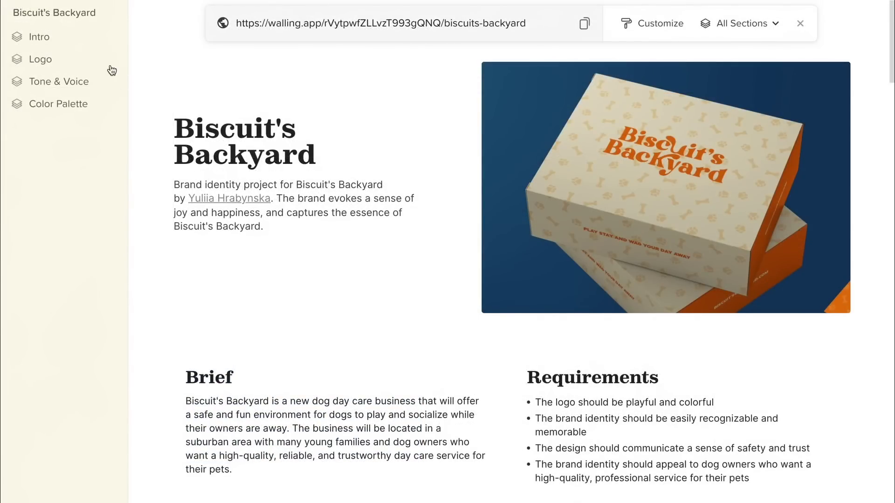
- Jump through the Intro, Logo, Tone & Voice and Color Palette sections of Biscuit's Backyard
left_click(86, 41)
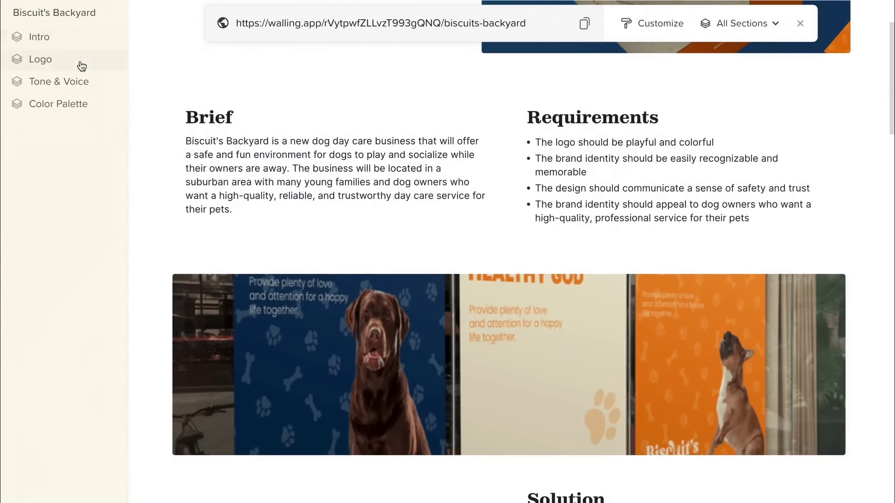
left_click(82, 66)
left_click(79, 81)
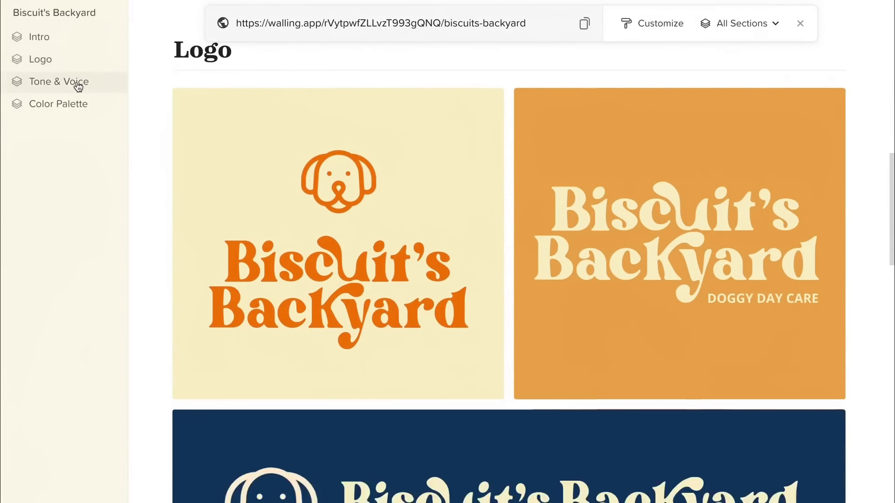
left_click(76, 106)
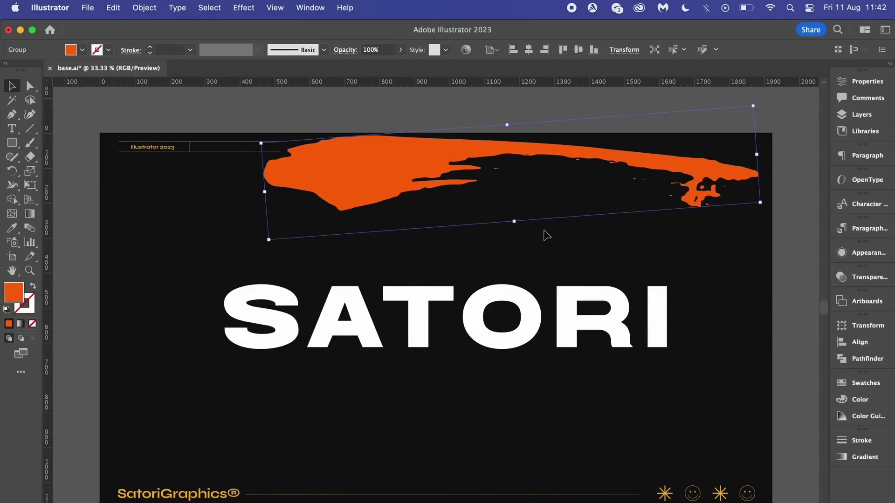
- Undo to restore the orange stroke over SATORI, then select the stroke and lettering together
key("ctrl+z")
left_click(212, 230)
left_click_drag(196, 231, 701, 408)
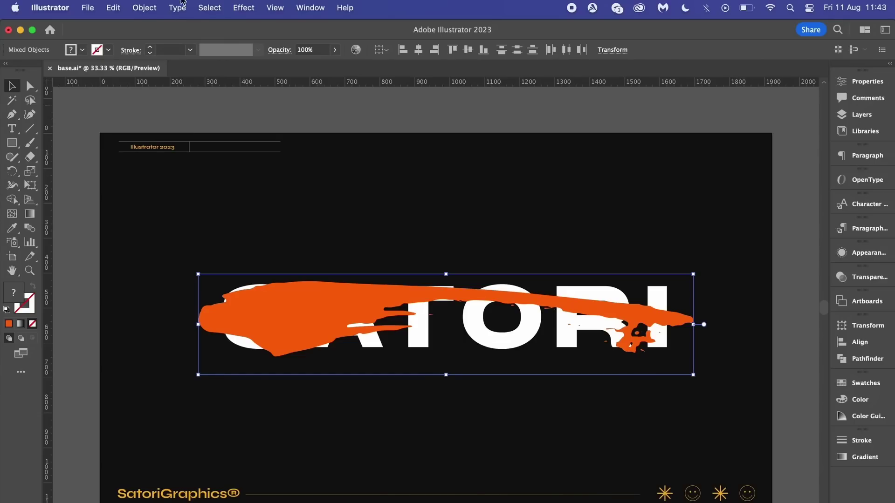
left_click(144, 7)
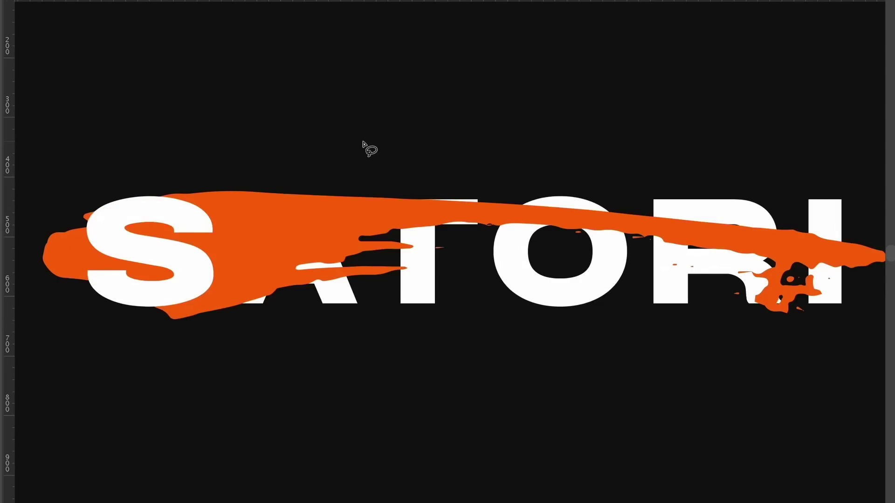
- Lasso the A and the R of SATORI to bring them in front of the orange stroke
left_click_drag(359, 263, 380, 259)
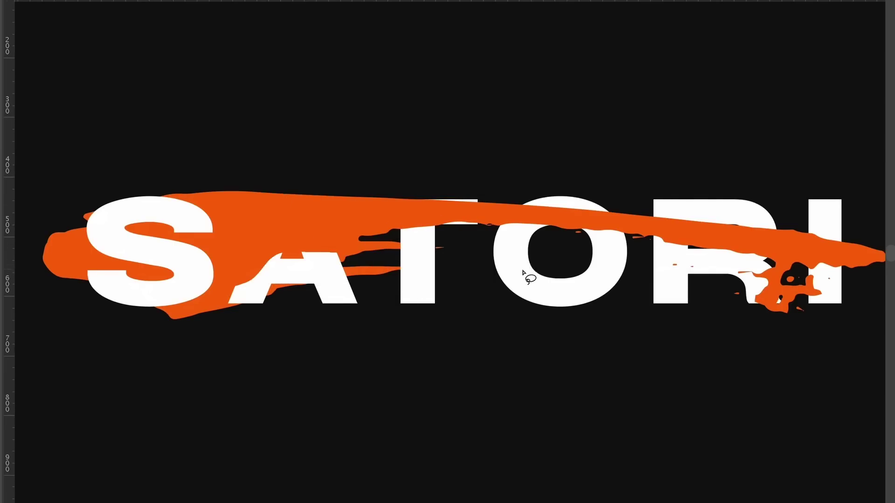
scroll(541, 256, "right", 4)
scroll(540, 256, "up", 1)
left_click_drag(554, 241, 551, 216)
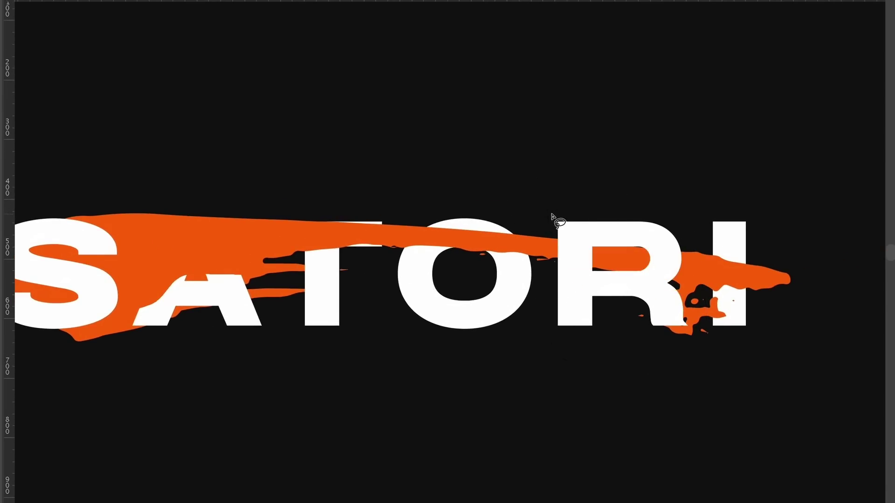
scroll(571, 175, "down", 2)
scroll(570, 179, "up", 1)
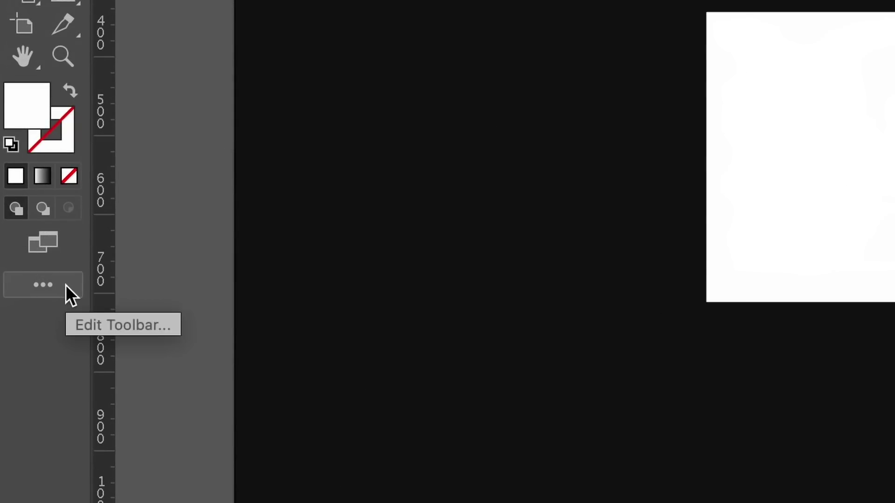
left_click(65, 285)
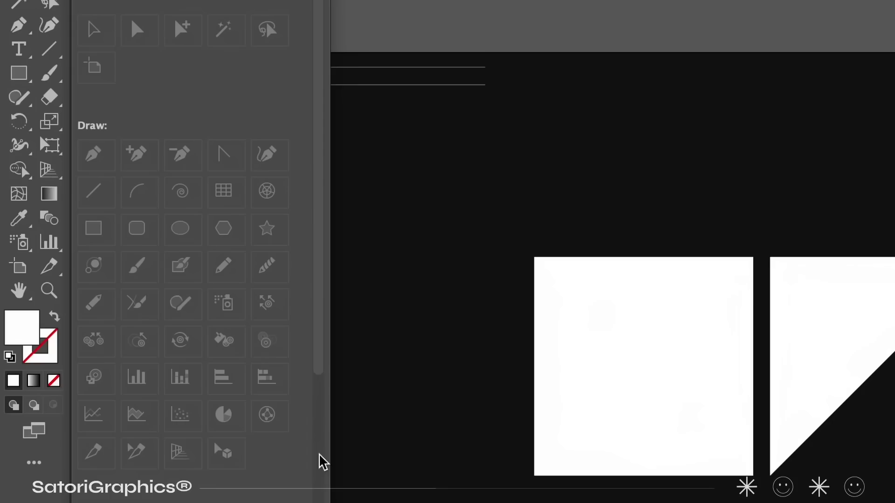
left_click(411, 458)
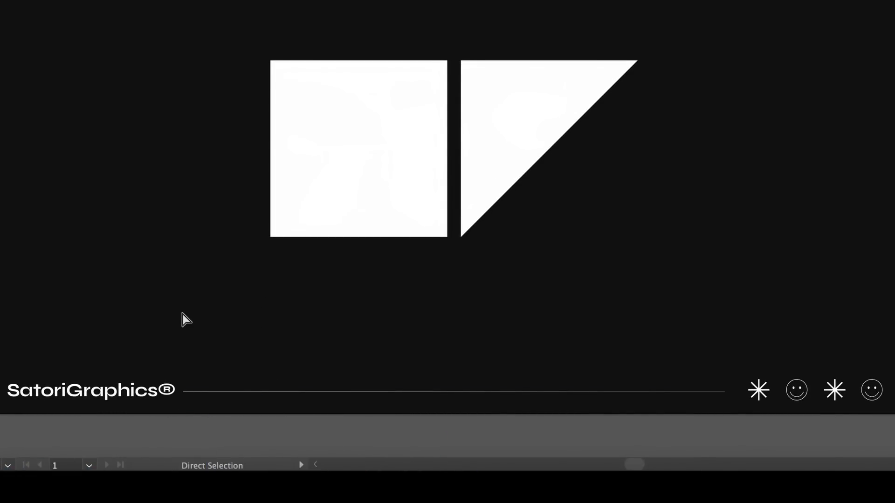
key("v")
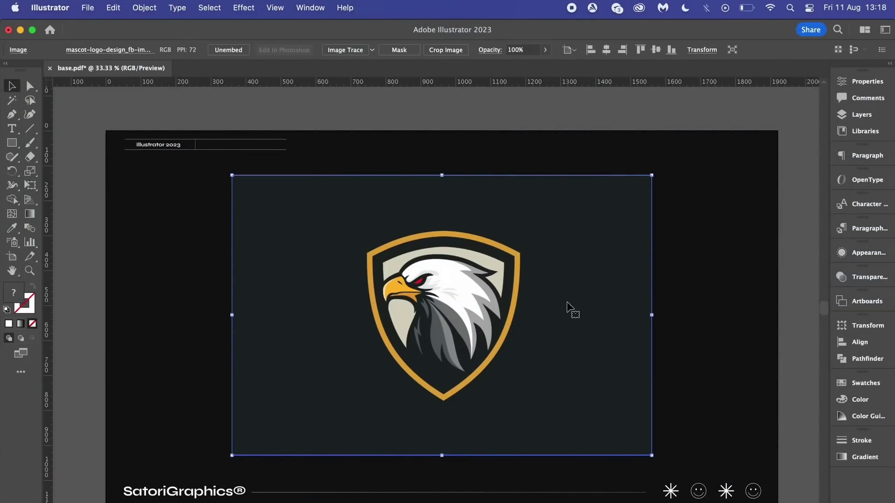
- Image-trace the eagle logo with the 16 Colors preset, producing 55 paths
scroll(567, 303, "up", 1)
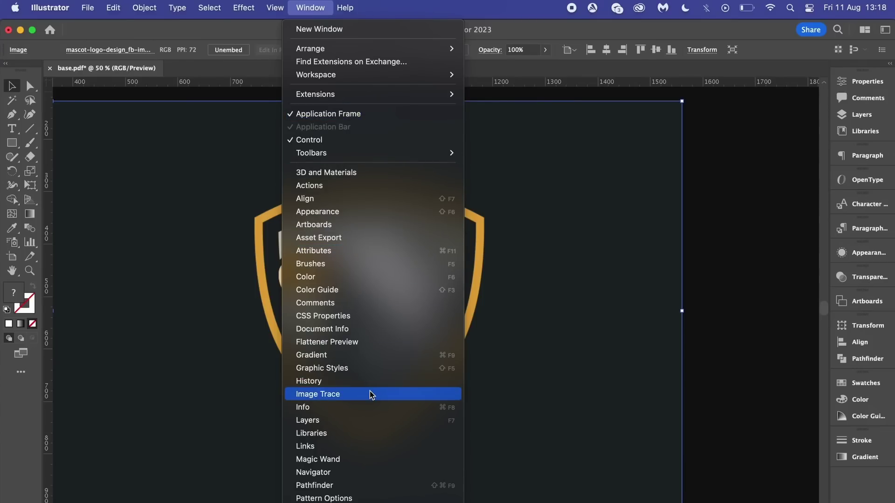
left_click(420, 395)
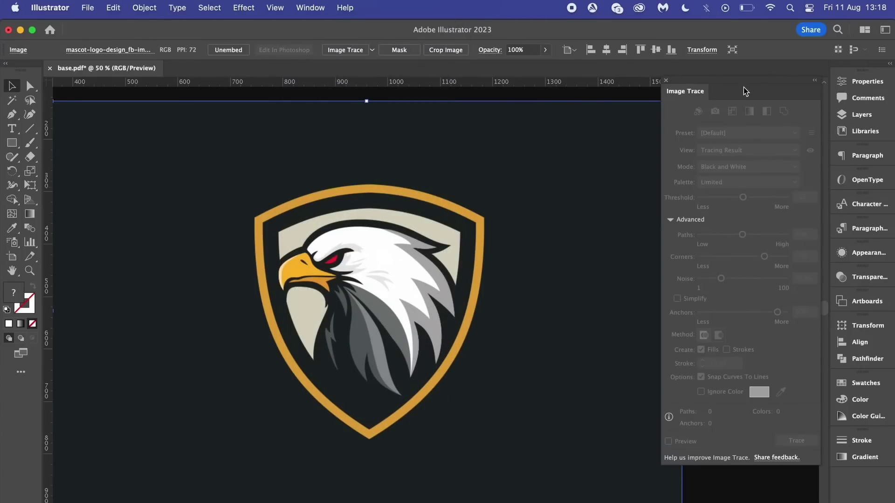
left_click(765, 133)
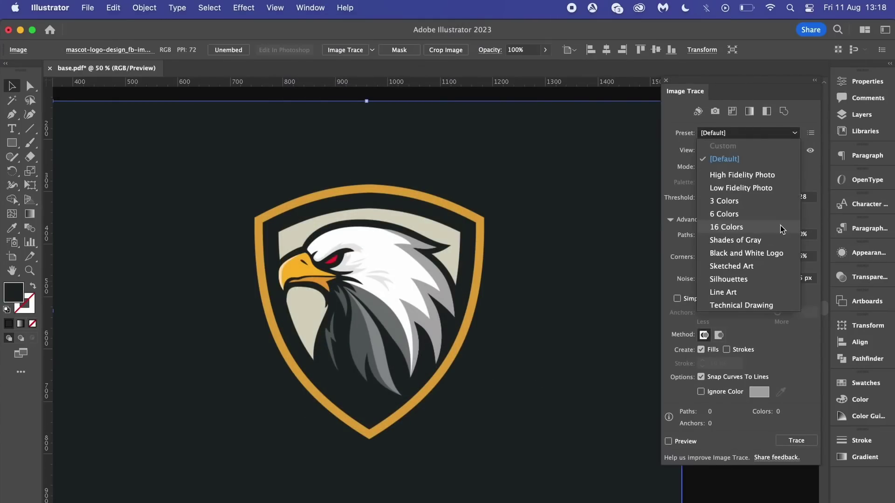
left_click(783, 227)
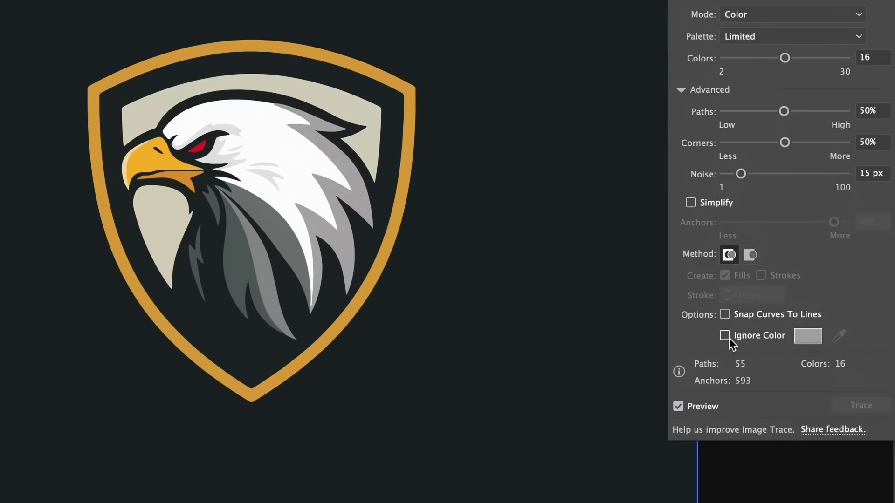
- Turn on Ignore Color and sample the dark background, reducing the trace to 12 colours
left_click(725, 336)
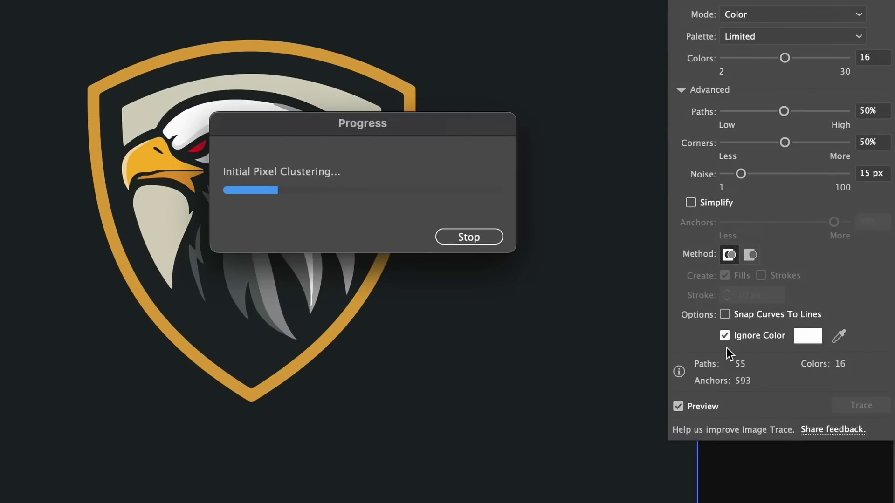
left_click(844, 339)
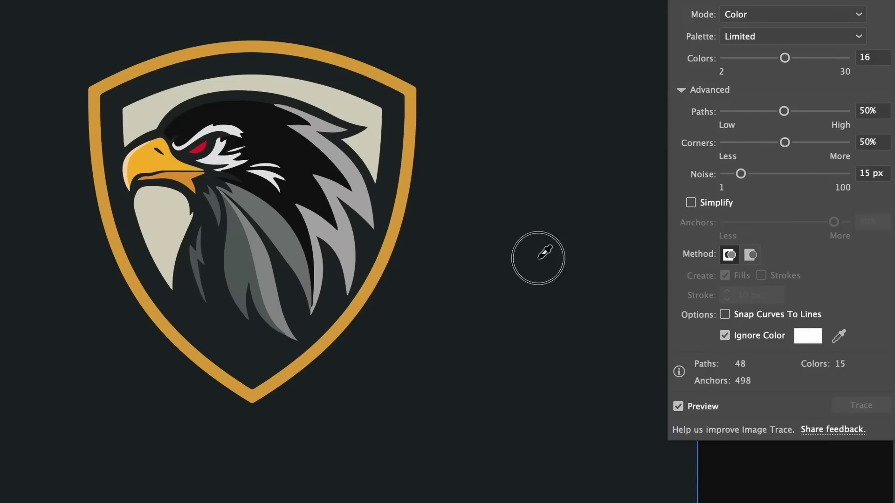
left_click(550, 254)
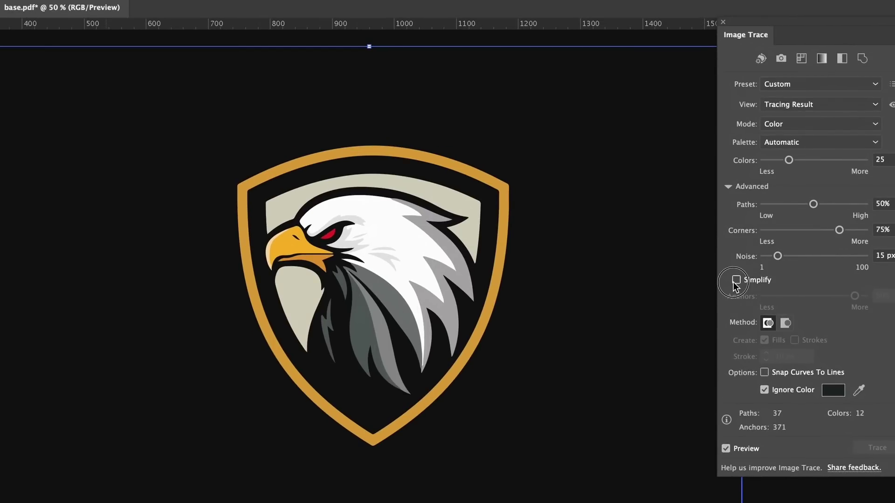
- Enable Simplify and set the Anchors slider to about 98%, leaving 314 anchors
left_click(737, 281)
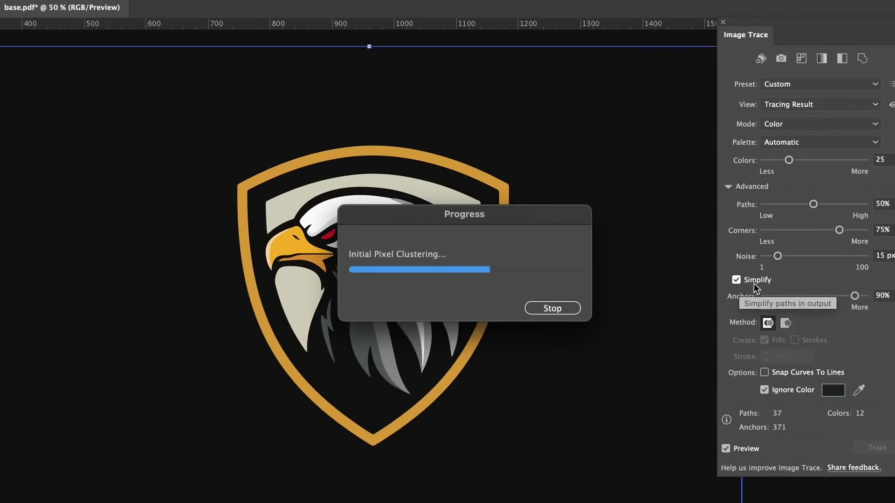
left_click_drag(855, 297, 797, 296)
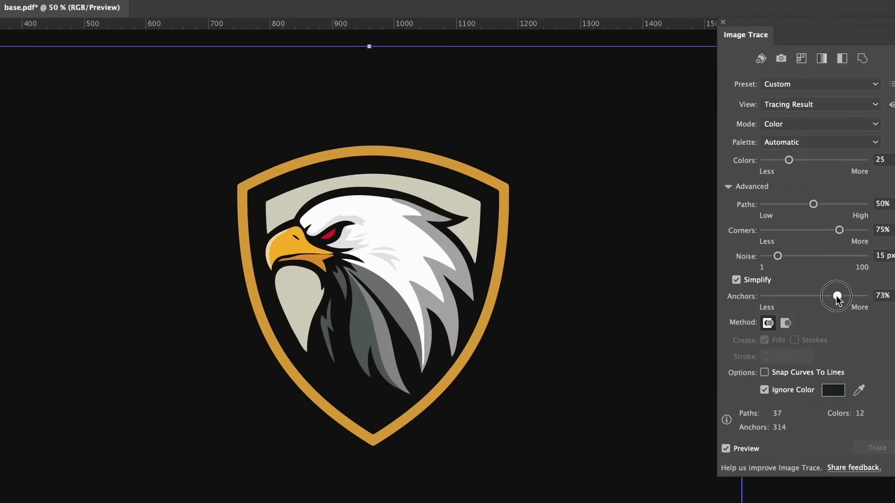